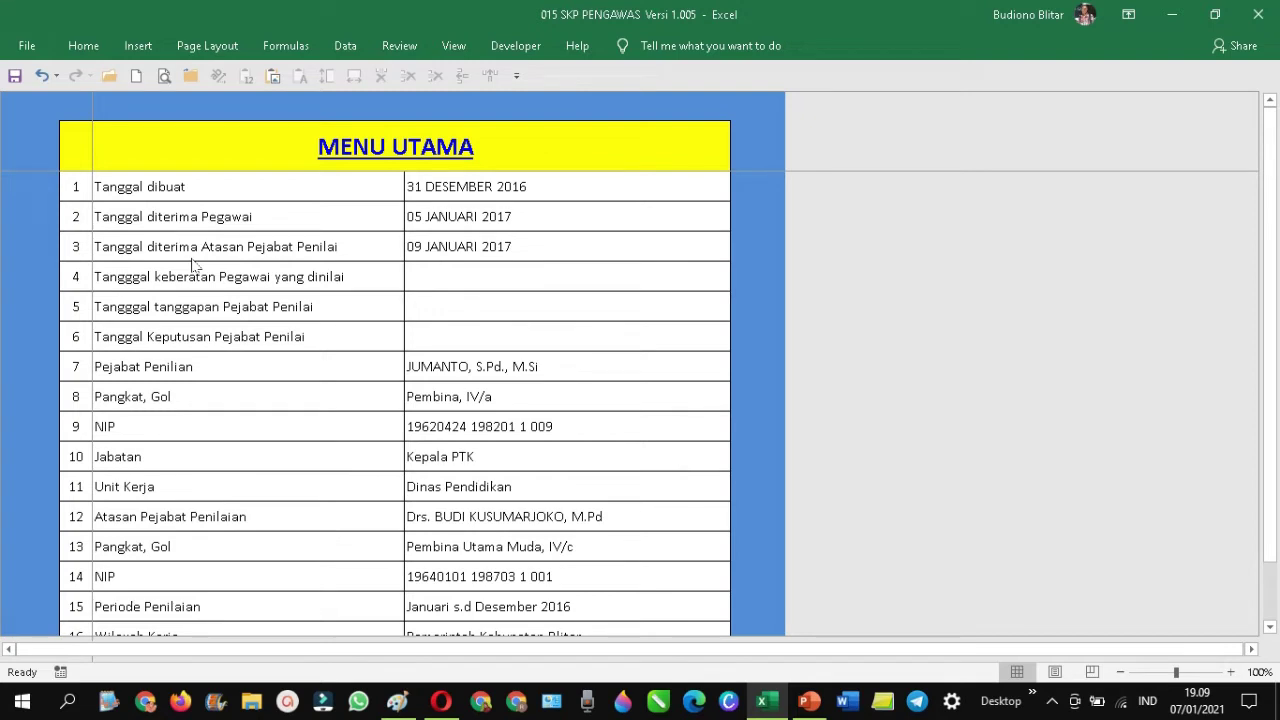
Open the SKP achievement sheet from the menu to review targets, realisations and scores.
left_click(193, 265)
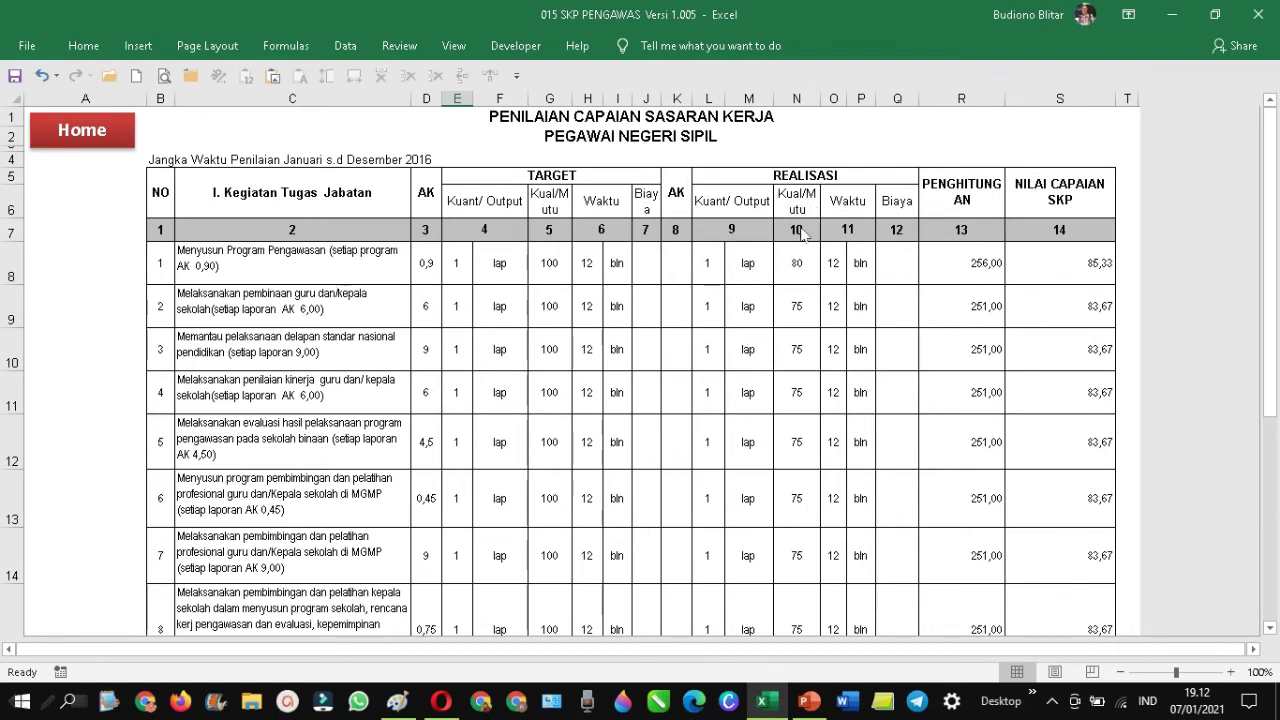
Move to the next sheet showing SKP 84,06 and behaviour 85,60 giving 84,67 (Baik).
key("ctrl+Page_Down")
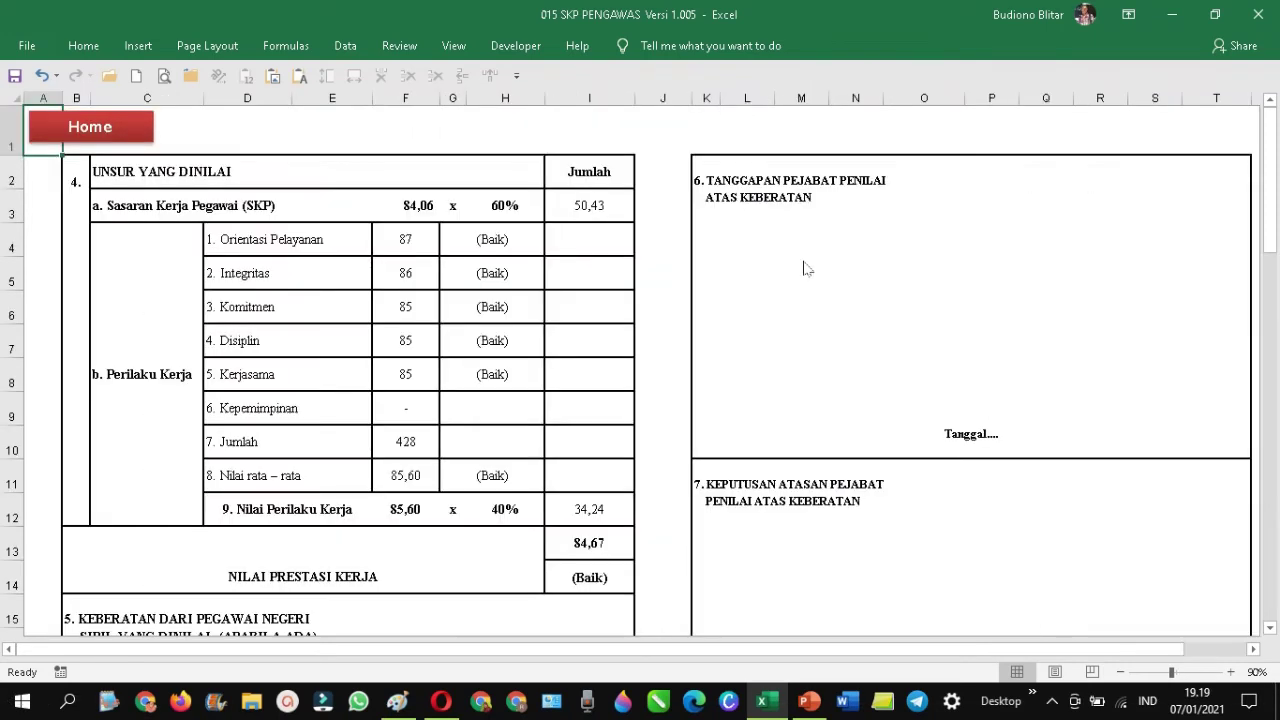